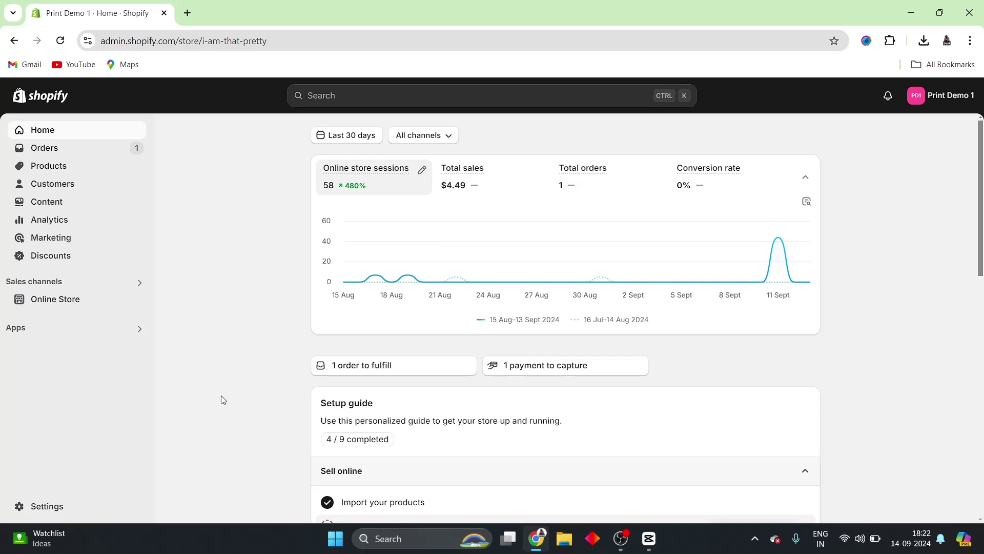
- Go to Settings > Users and permissions and start adding a new staff member
left_click(48, 508)
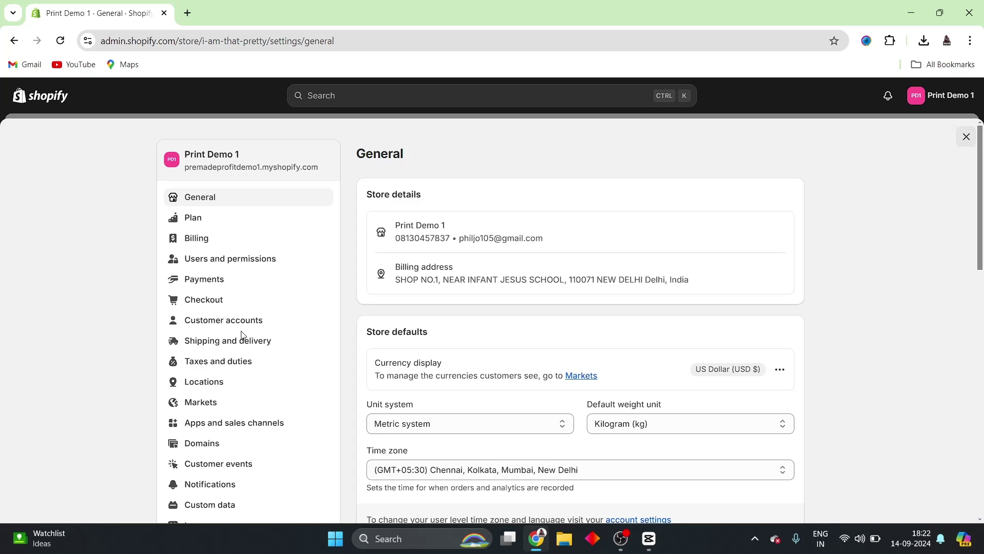
left_click(238, 263)
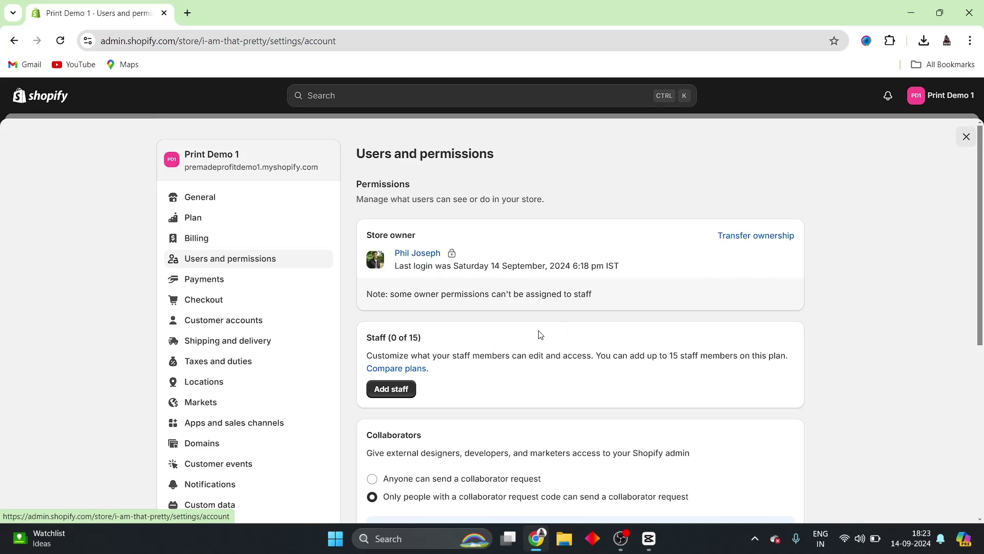
left_click_drag(369, 338, 433, 341)
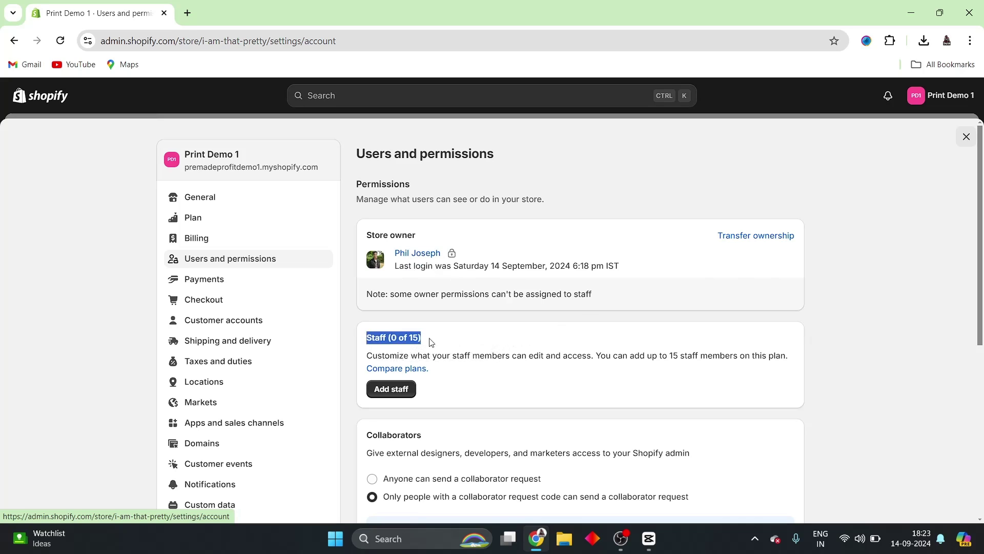
left_click(450, 390)
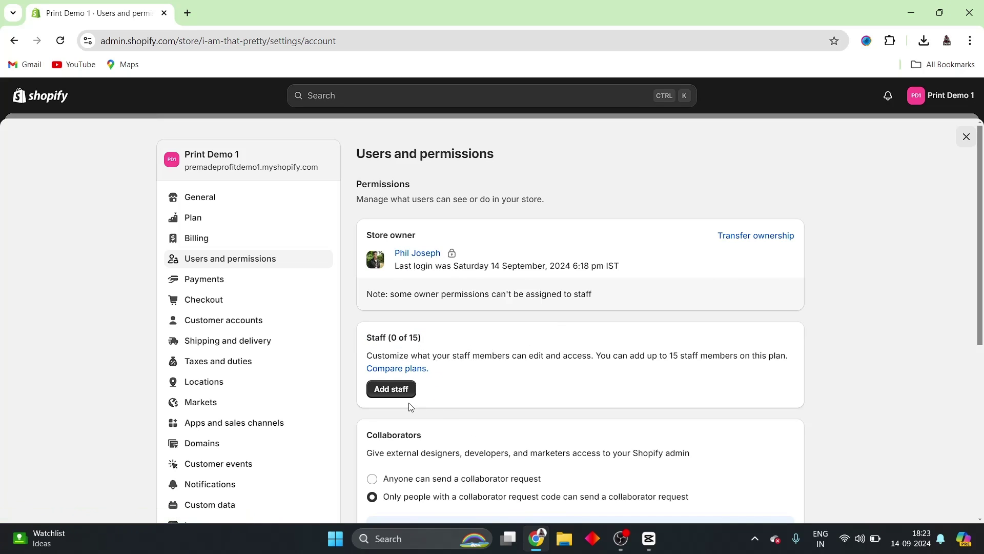
left_click(391, 391)
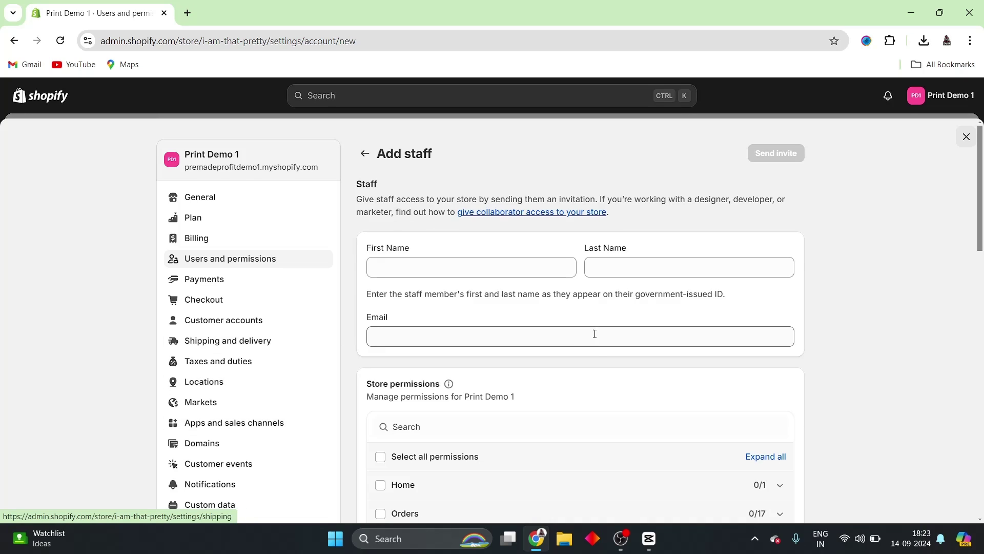
- Enter the new staff member's first and last name, then move to the Email field
left_click(470, 272)
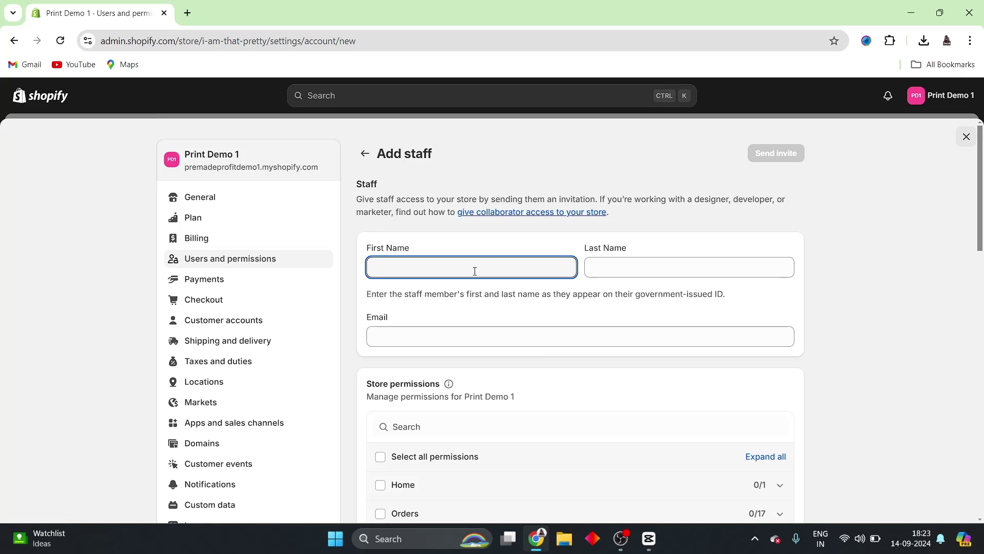
type("Joh")
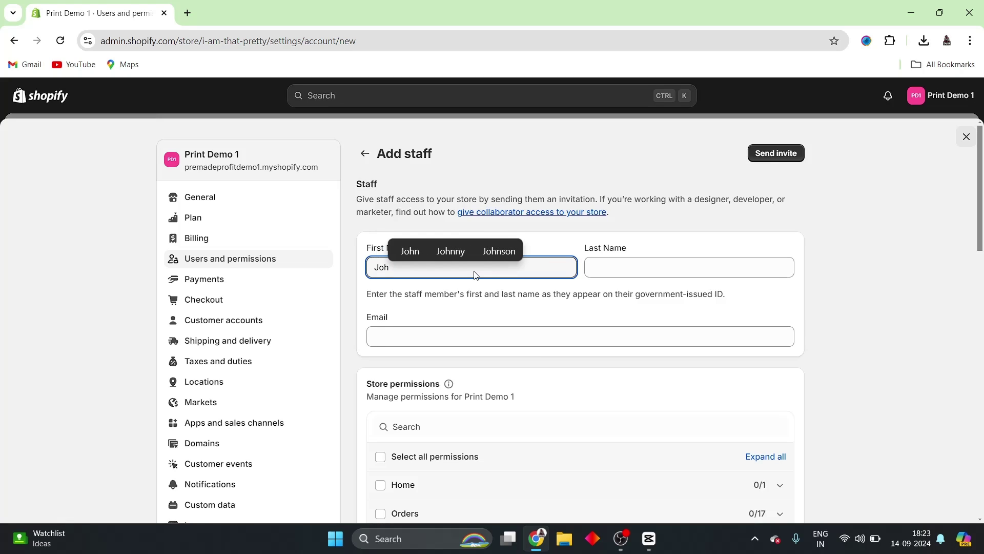
type("n")
key("Tab")
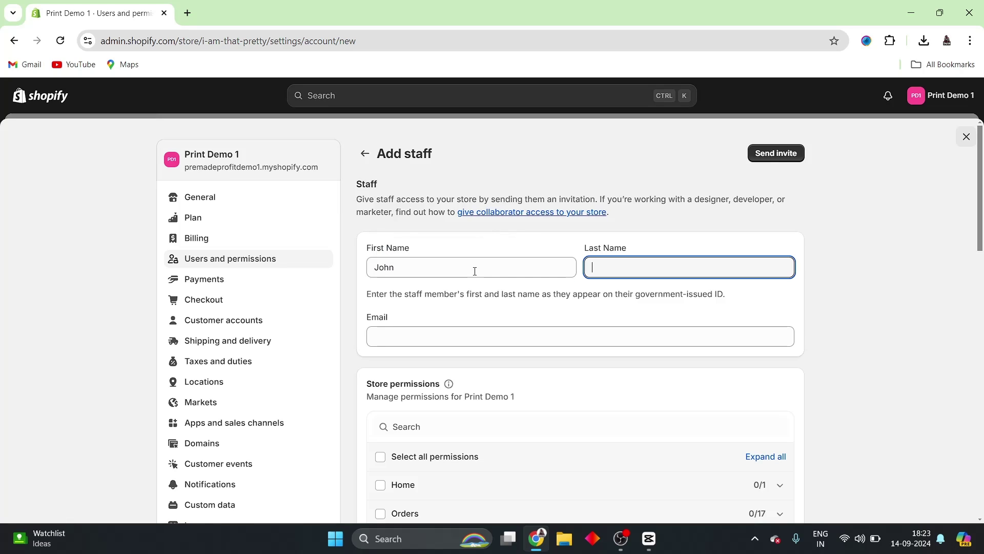
type("Doe")
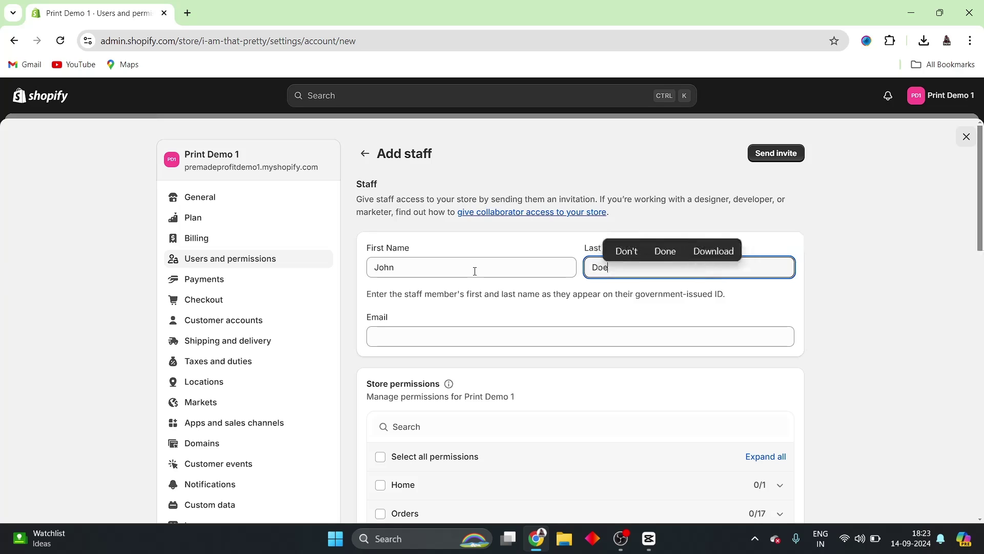
left_click(451, 336)
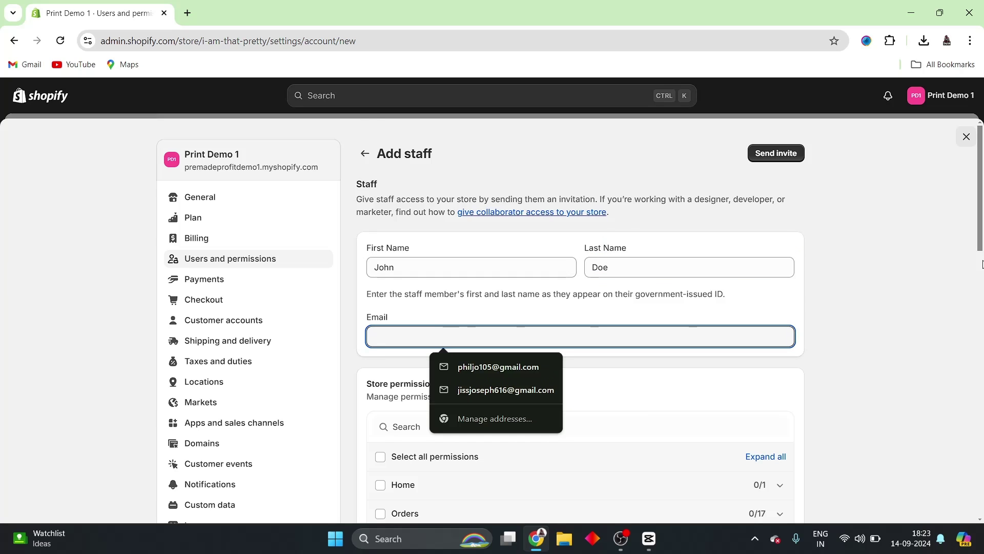
scroll(501, 277, "down", 1)
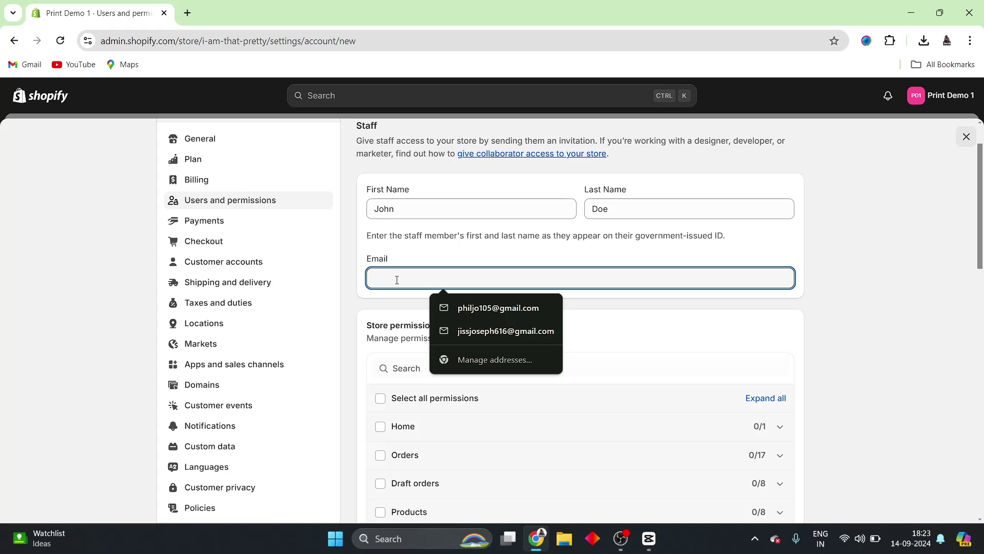
- Copy a disposable address from temp-mail.org, then return to the Shopify tab
left_click(188, 14)
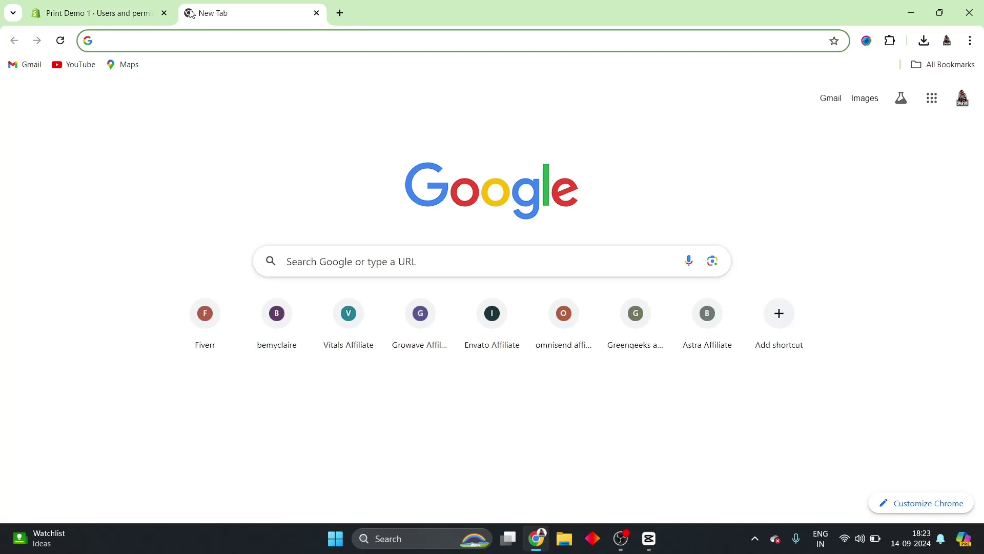
type("temp mai")
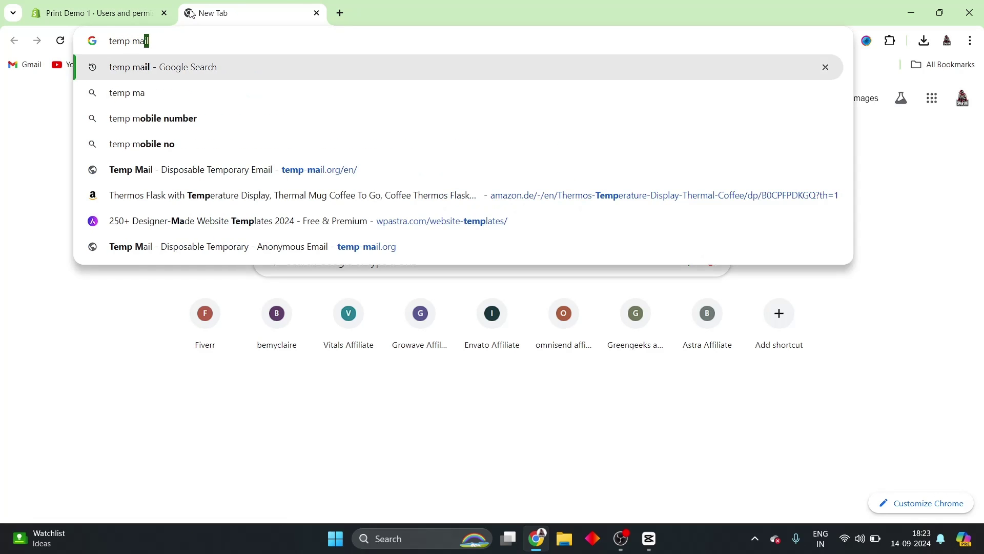
type("l")
left_click(615, 241)
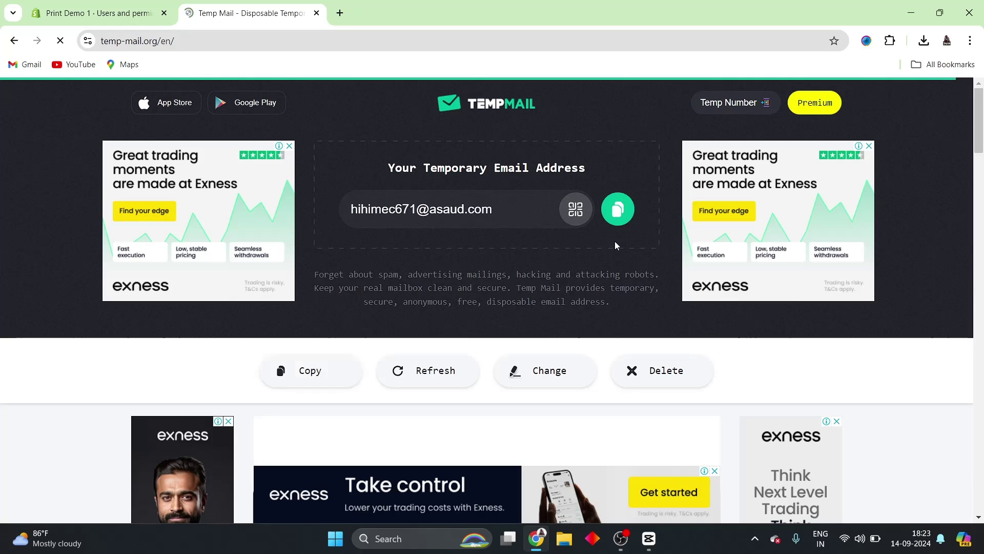
left_click(619, 208)
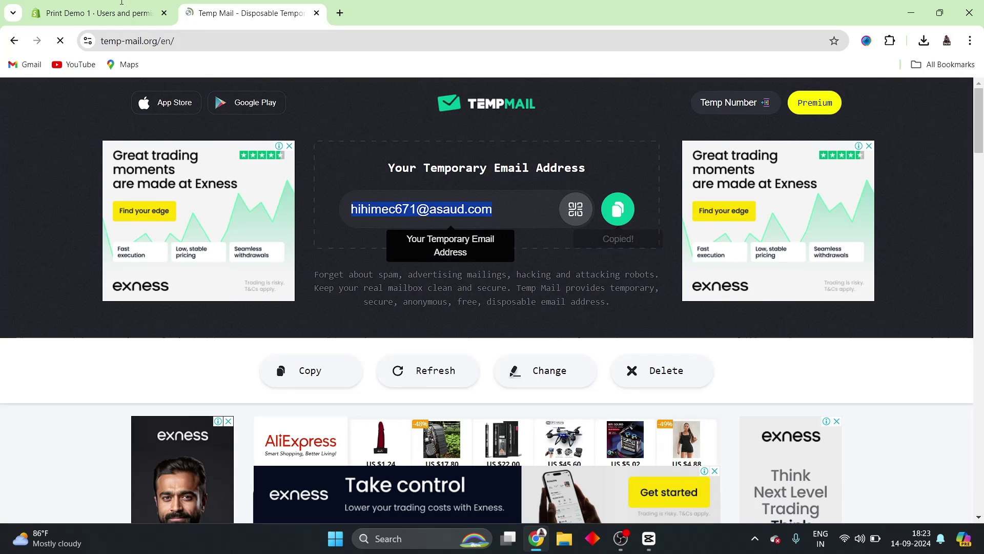
key("ctrl+Tab")
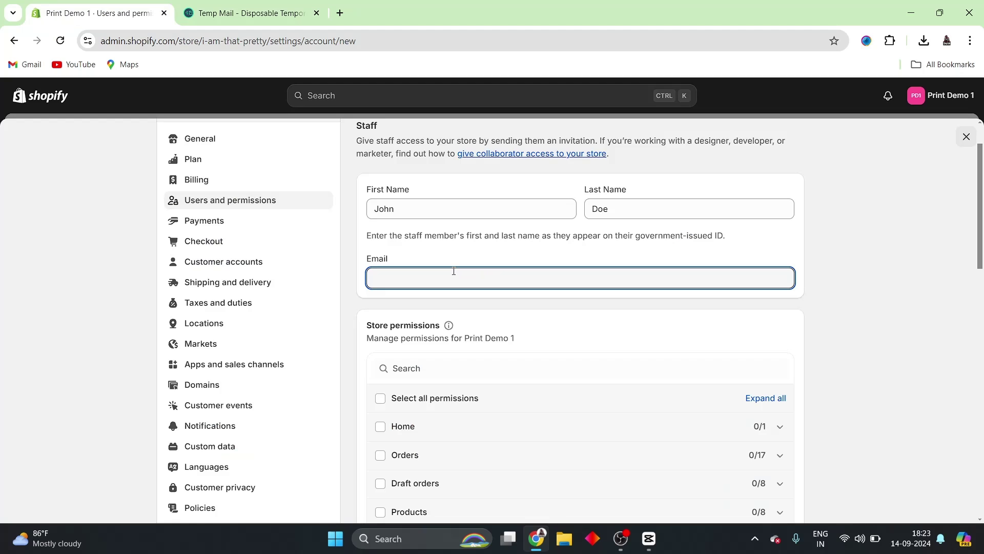
- Paste the disposable email and grant the Home and all eight Products permissions
key("ctrl+v")
left_click_drag(978, 237, 980, 296)
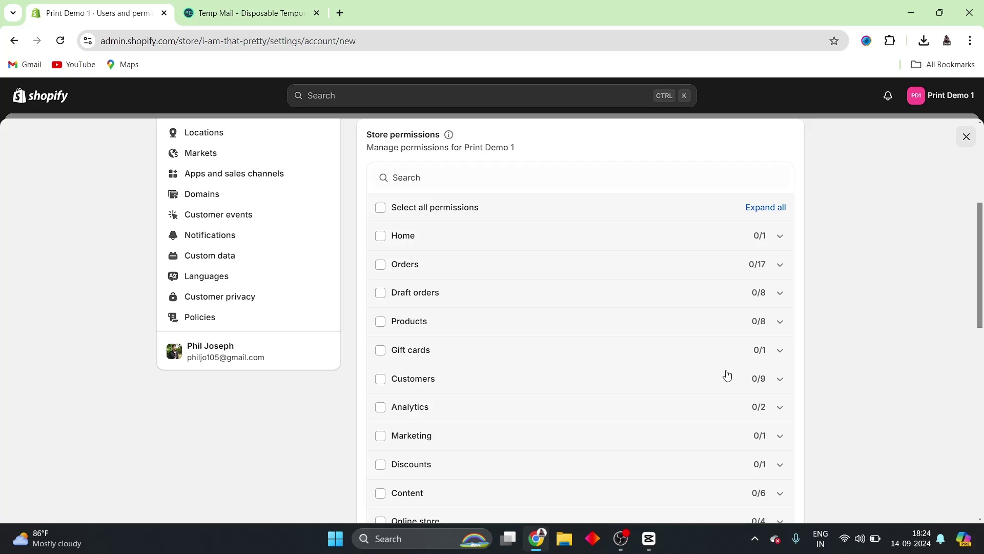
left_click(381, 236)
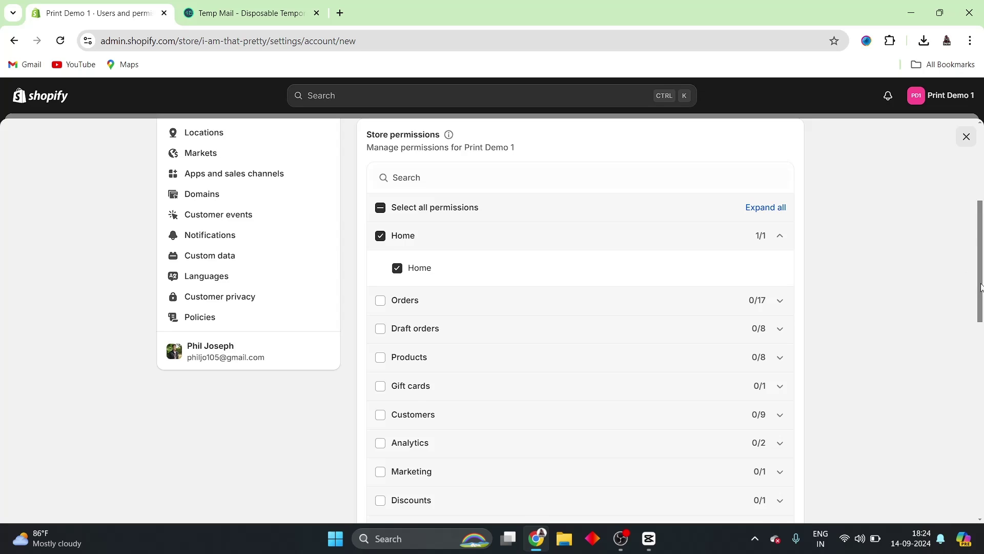
left_click_drag(978, 287, 977, 300)
left_click(380, 272)
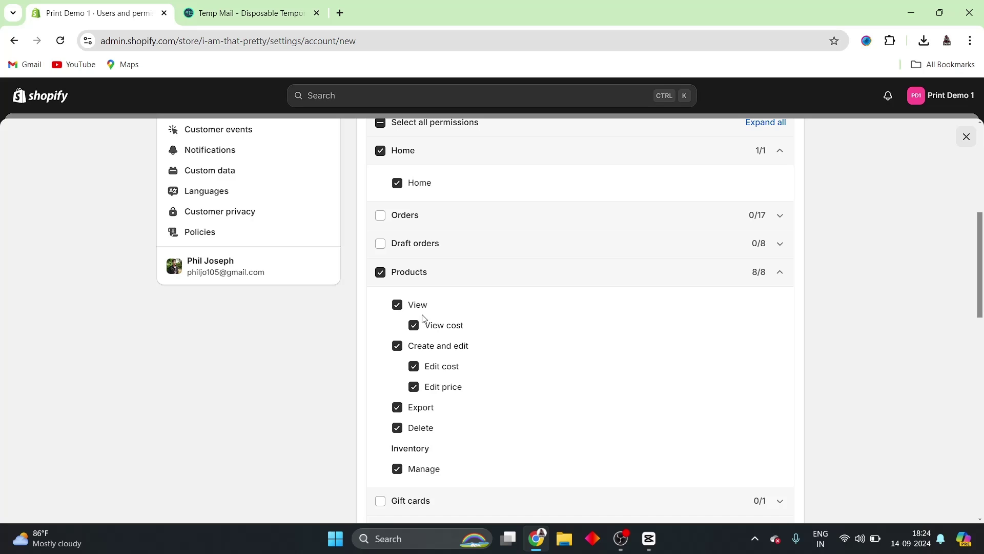
left_click_drag(979, 273, 978, 187)
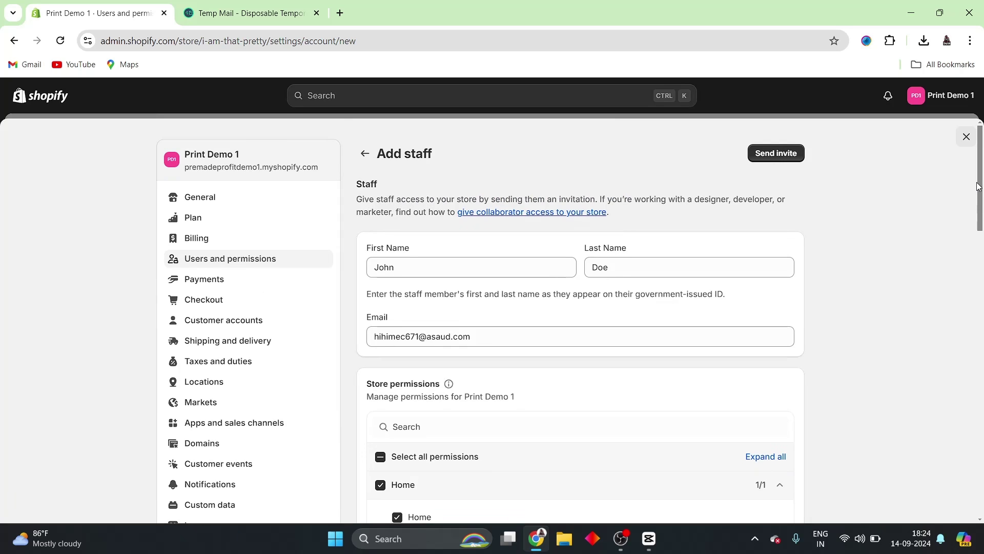
- Expand the Orders section and clear all 17 Orders permissions
left_click_drag(978, 186, 981, 409)
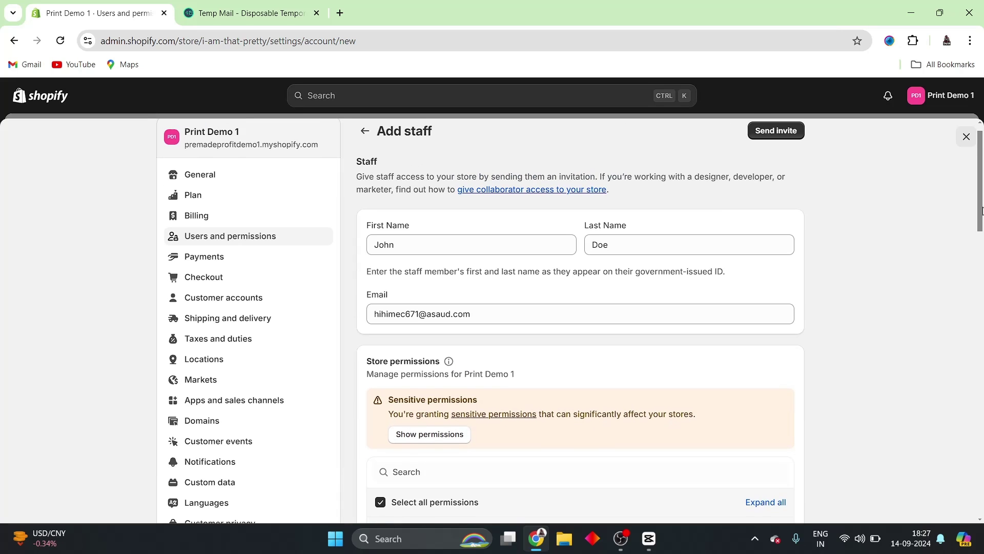
left_click_drag(982, 211, 982, 283)
left_click(778, 281)
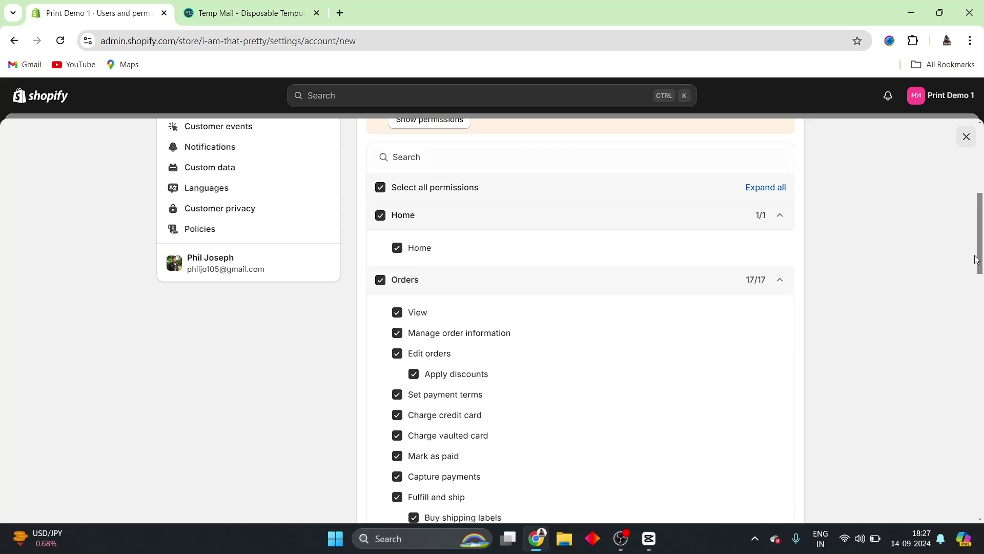
mouse_move(981, 261)
left_mouse_down()
mouse_move(980, 225)
mouse_move(982, 453)
mouse_move(982, 272)
left_mouse_up()
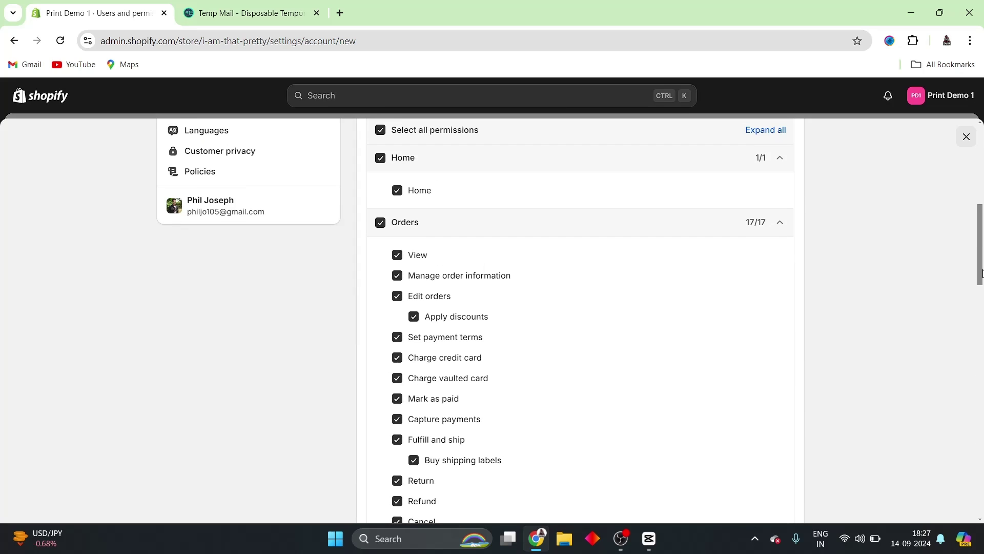
left_click(378, 226)
left_click_drag(980, 229, 982, 353)
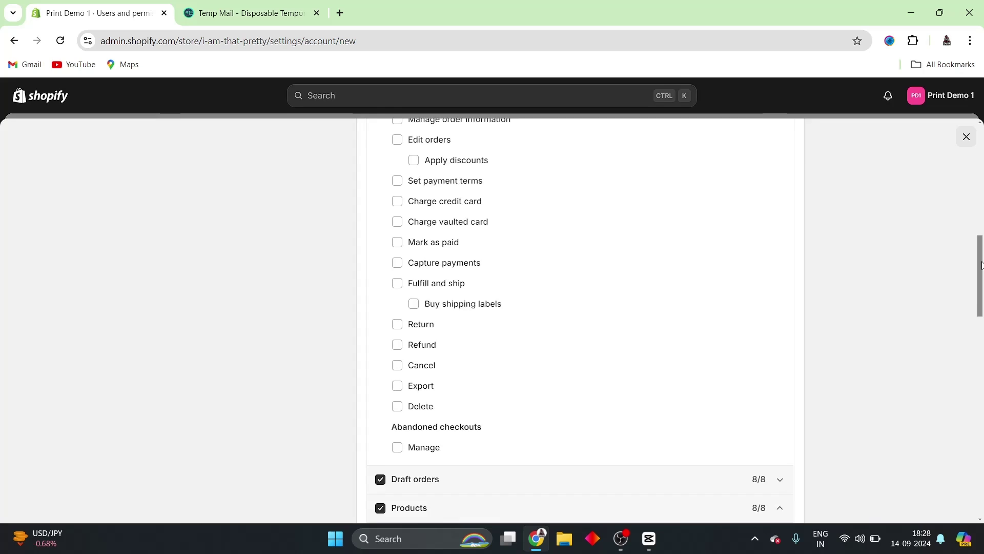
- Under App permissions, tick PageFly Page Builder and Judge.me Reviews
left_click_drag(981, 265, 982, 486)
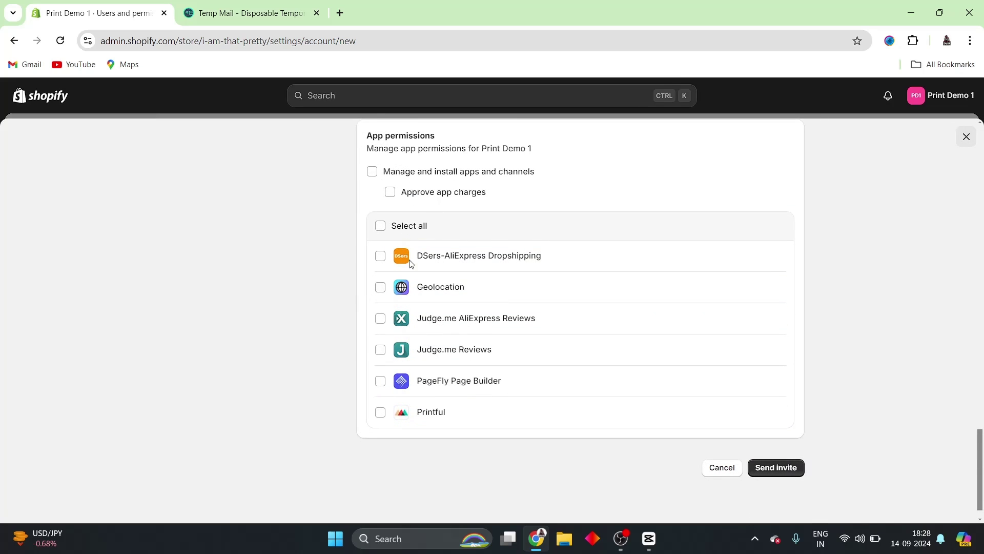
scroll(576, 301, "up", 1)
scroll(492, 345, "down", 3)
scroll(738, 341, "up", 1)
scroll(851, 353, "up", 1)
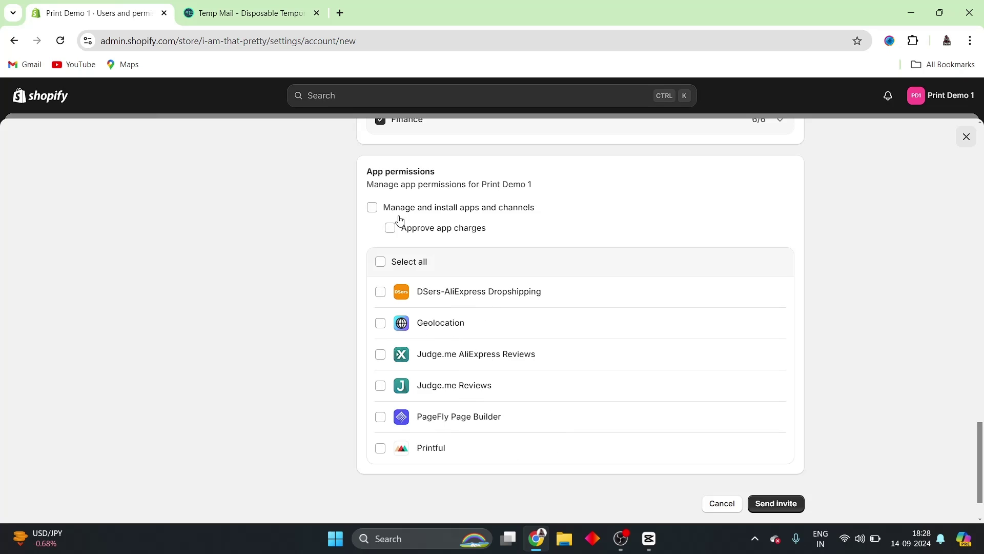
left_click(380, 419)
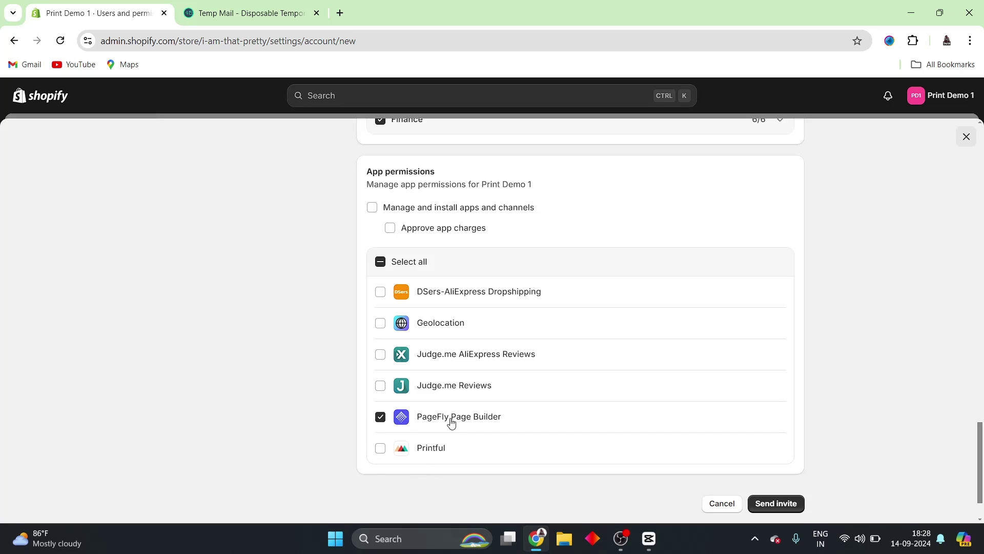
left_click(380, 388)
- Send the invitation with the chosen store and app permissions
left_click(769, 505)
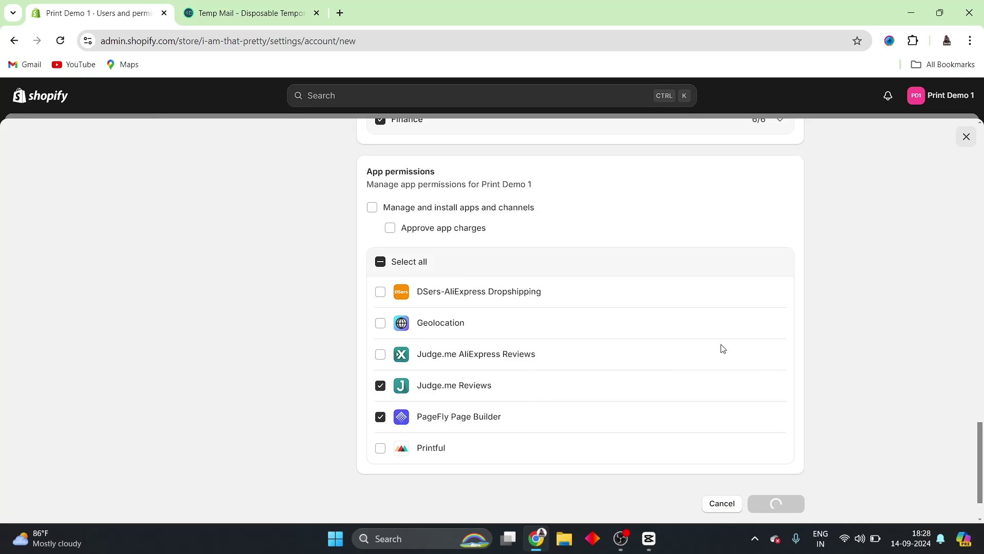